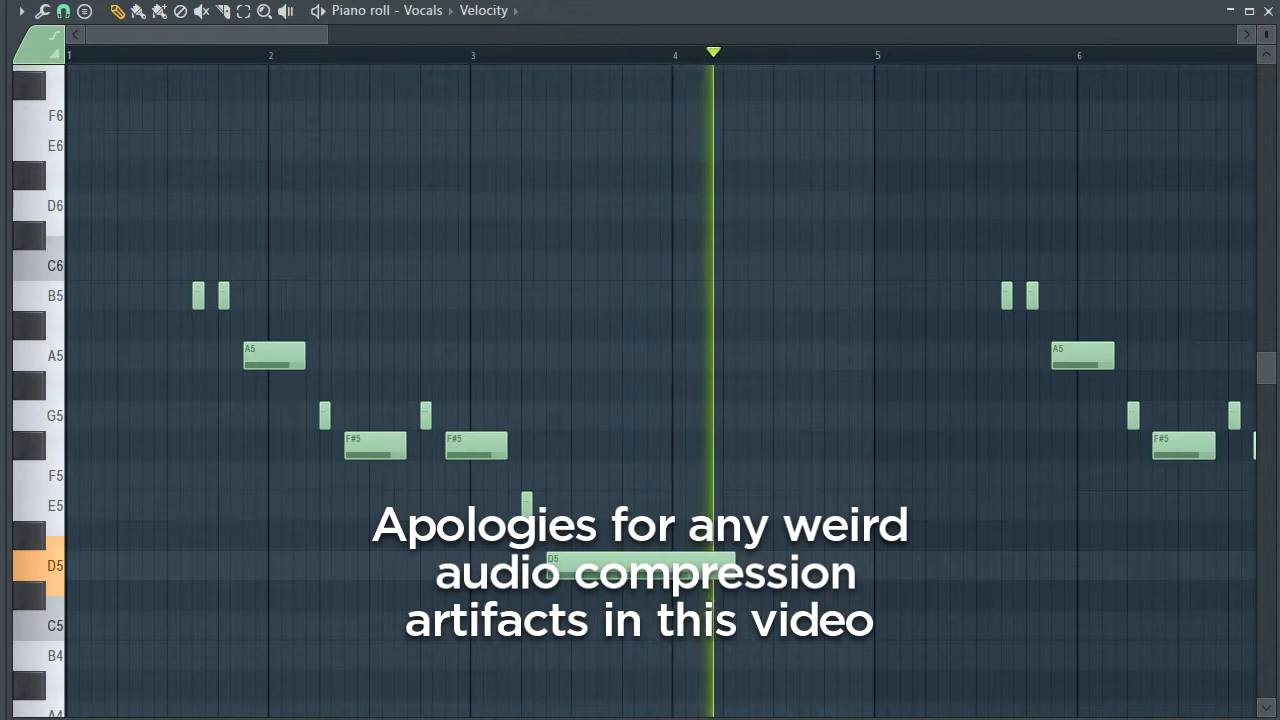
# Step: Stop playback and add a 3x Osc instrument to the channel rack
pyautogui.press('space')
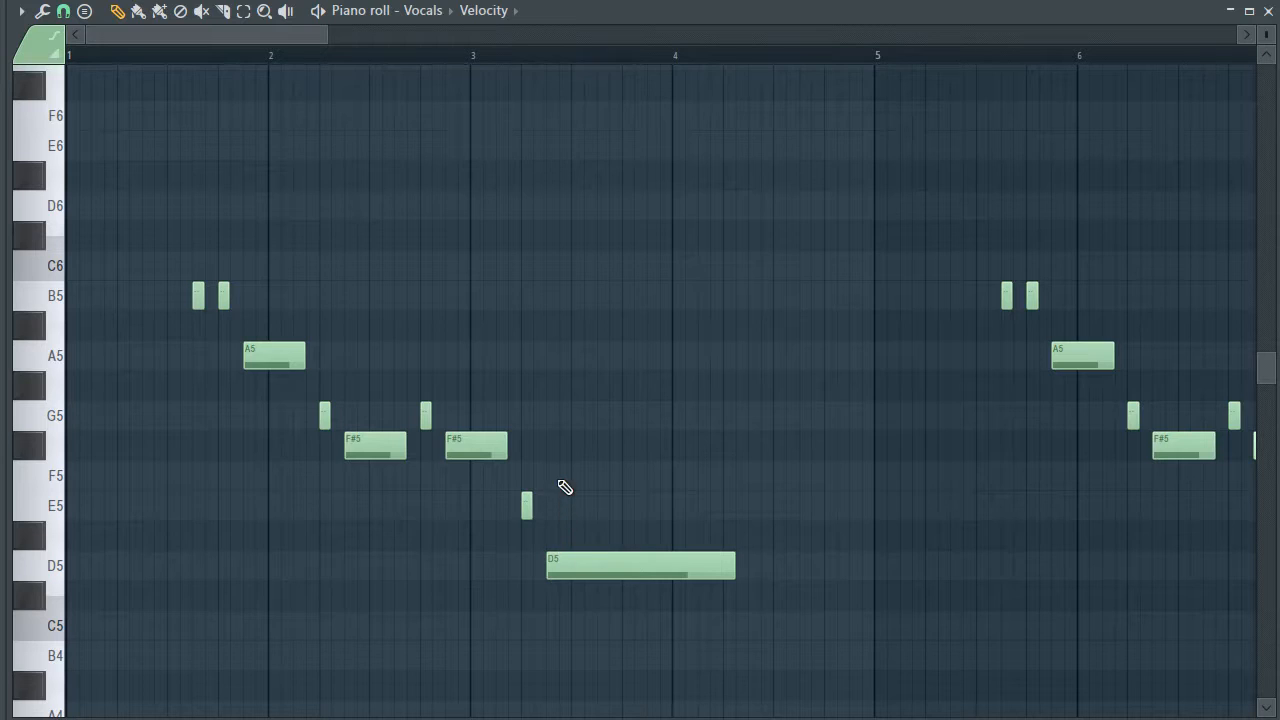
pyautogui.scroll(1, 66, 230)
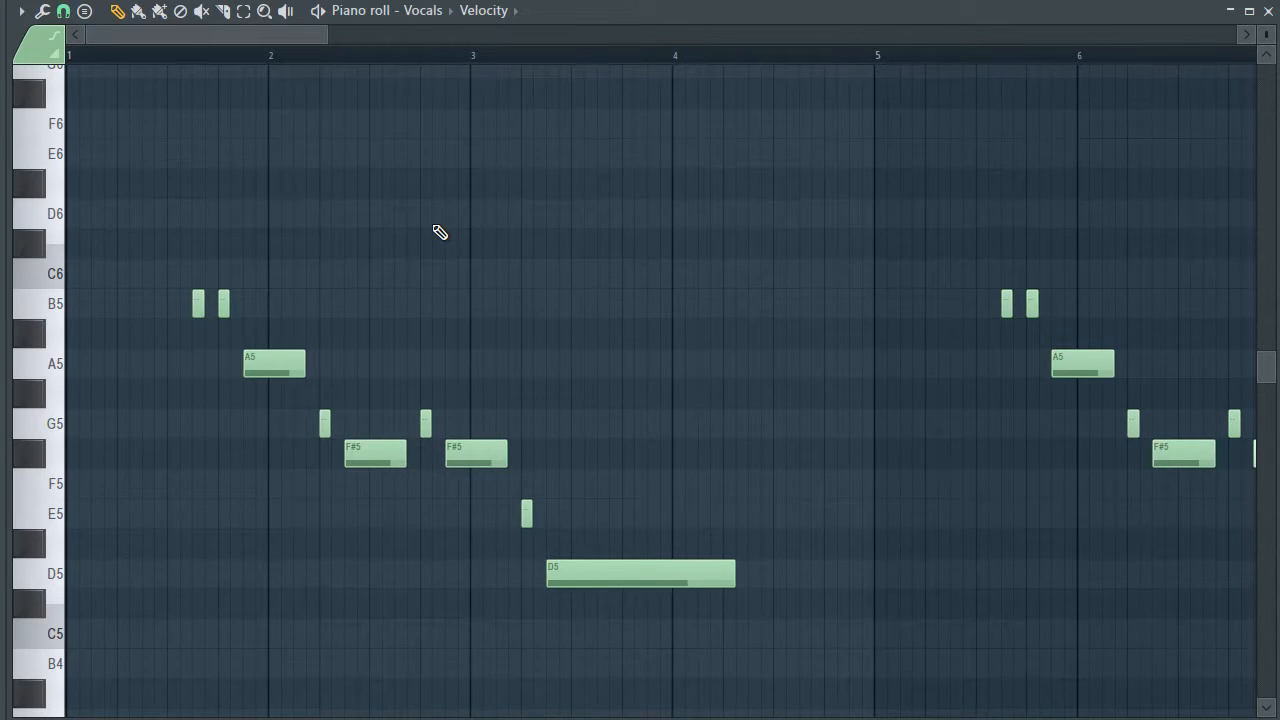
pyautogui.press('F6')
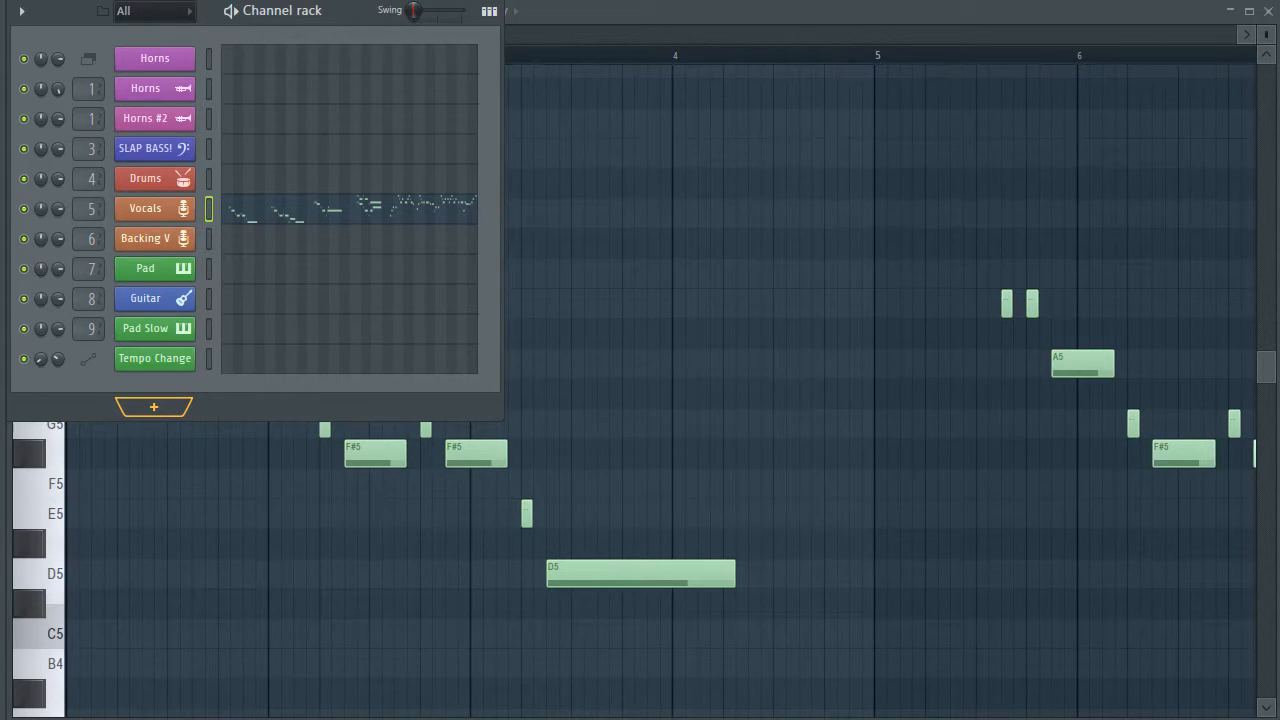
pyautogui.moveTo(328, 202); pyautogui.dragTo(411, 183)
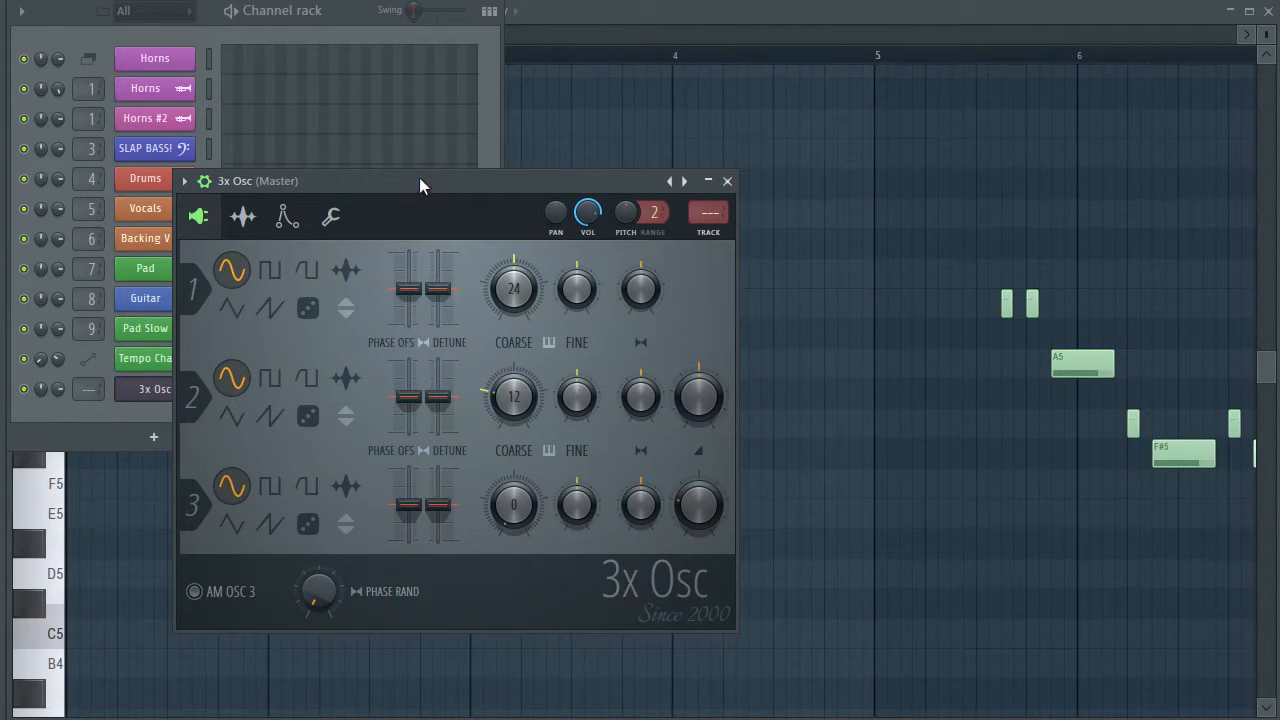
# Step: Set oscillator 1 to a square wave at coarse 12, silence oscillators 2 and 3, and route the instrument to mixer track 10
pyautogui.click(270, 272)
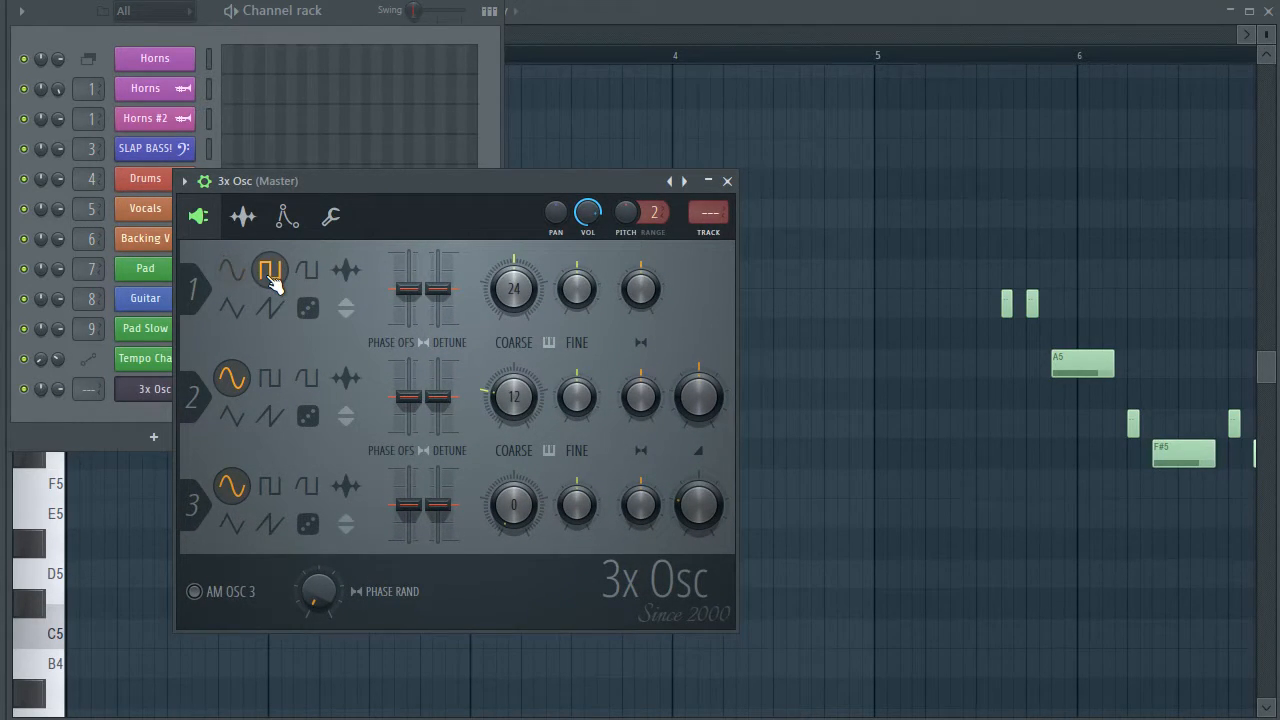
pyautogui.moveTo(514, 289); pyautogui.dragTo(514, 312)
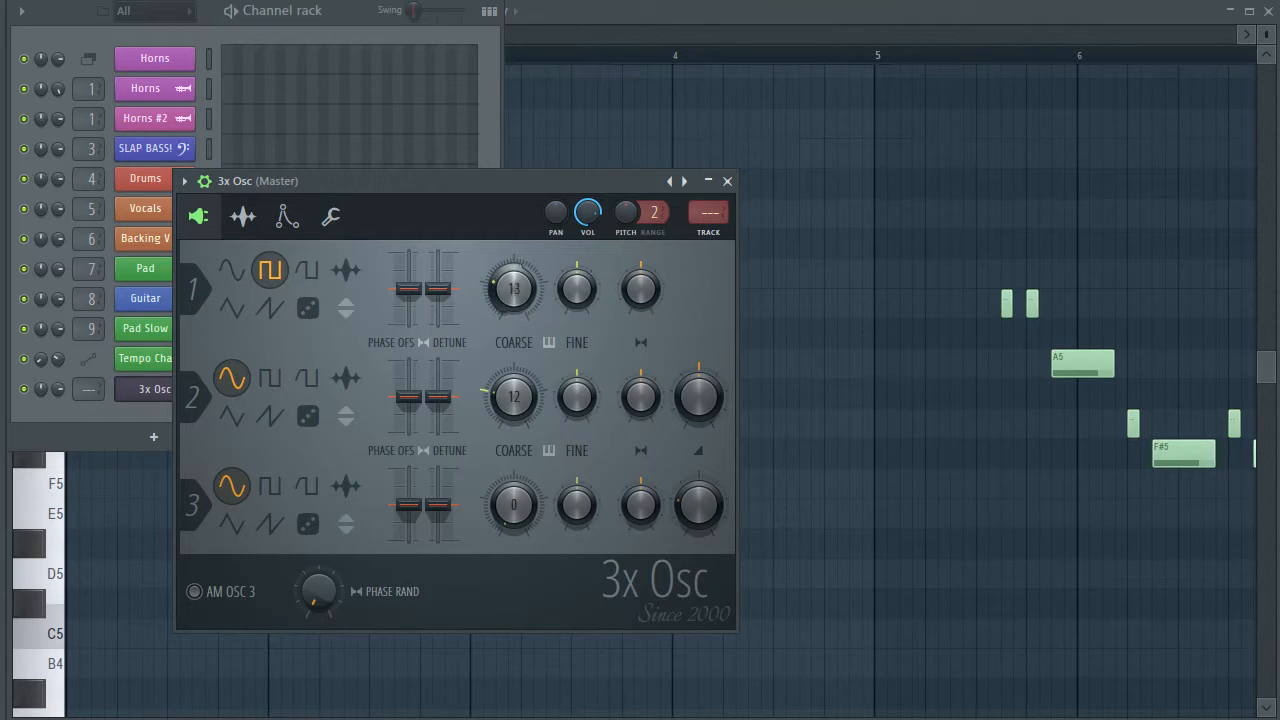
pyautogui.moveTo(699, 505); pyautogui.dragTo(699, 500)
pyautogui.moveTo(696, 224); pyautogui.dragTo(704, 242)
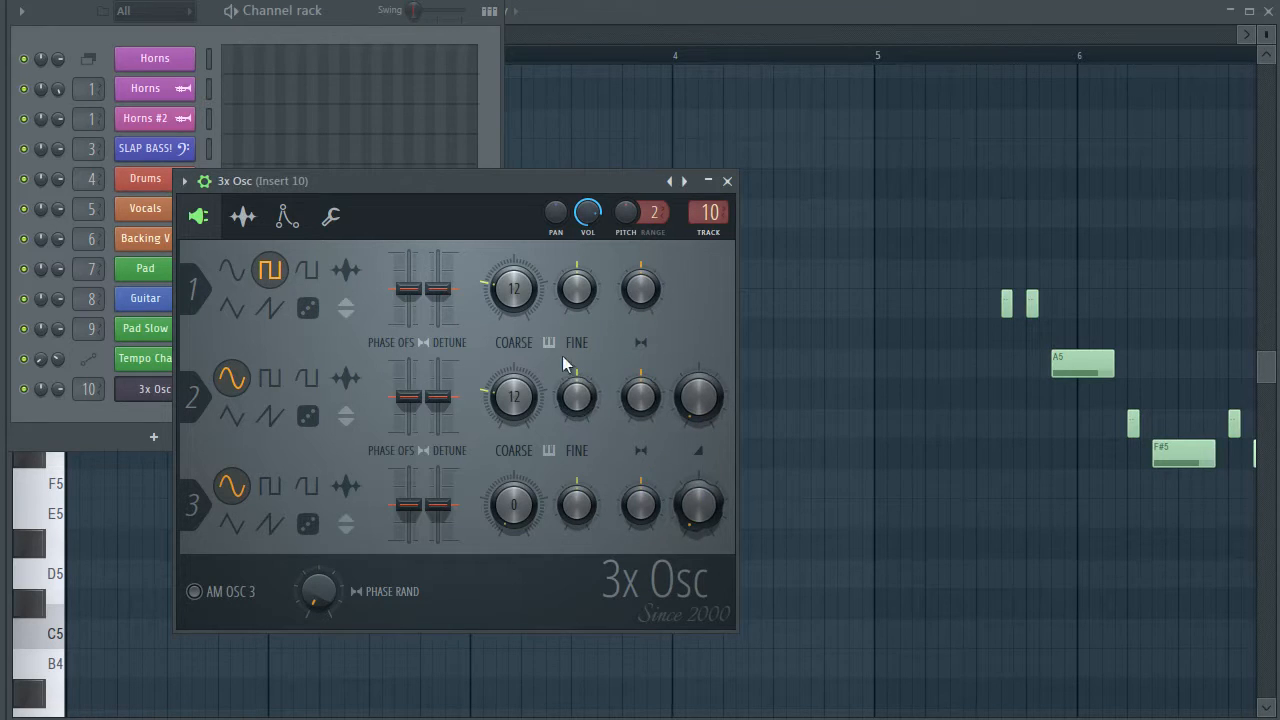
pyautogui.click(208, 183)
pyautogui.click(208, 183)
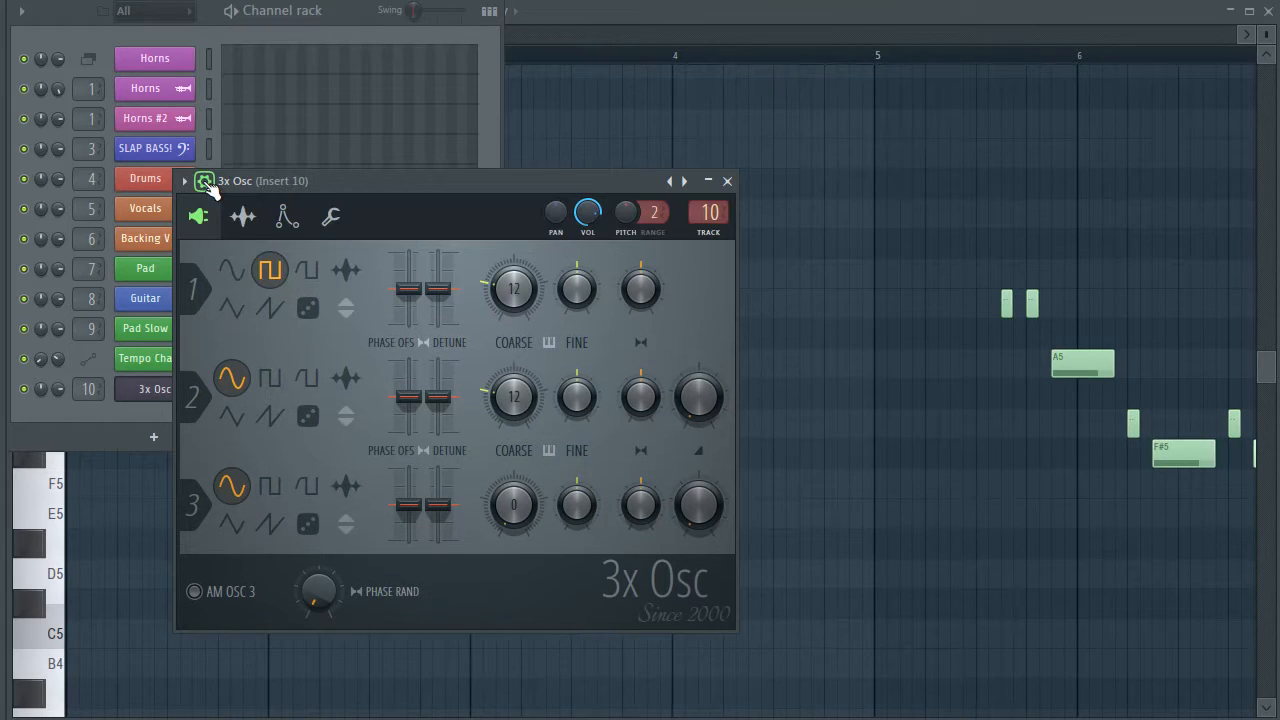
# Step: Shape the volume envelope with zero attack, sustain and release, a short hold and a moderate decay, auditioning a low note
pyautogui.click(300, 226)
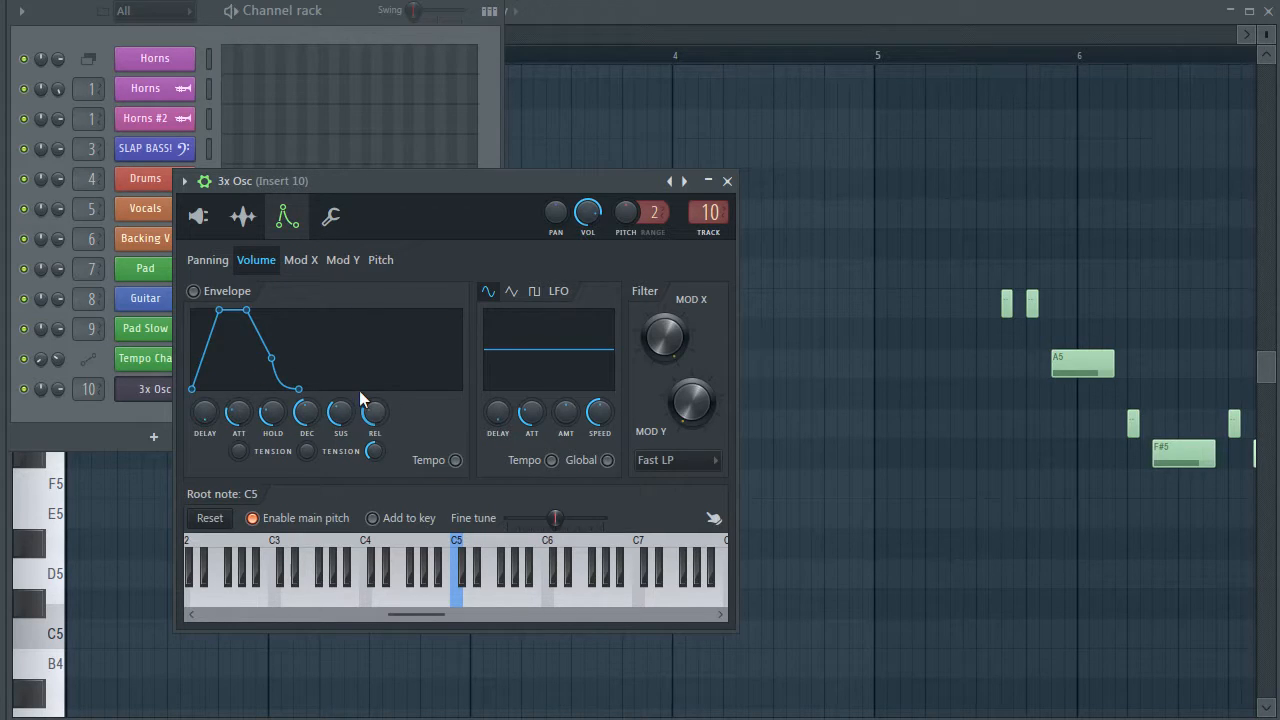
pyautogui.moveTo(241, 415); pyautogui.dragTo(395, 427)
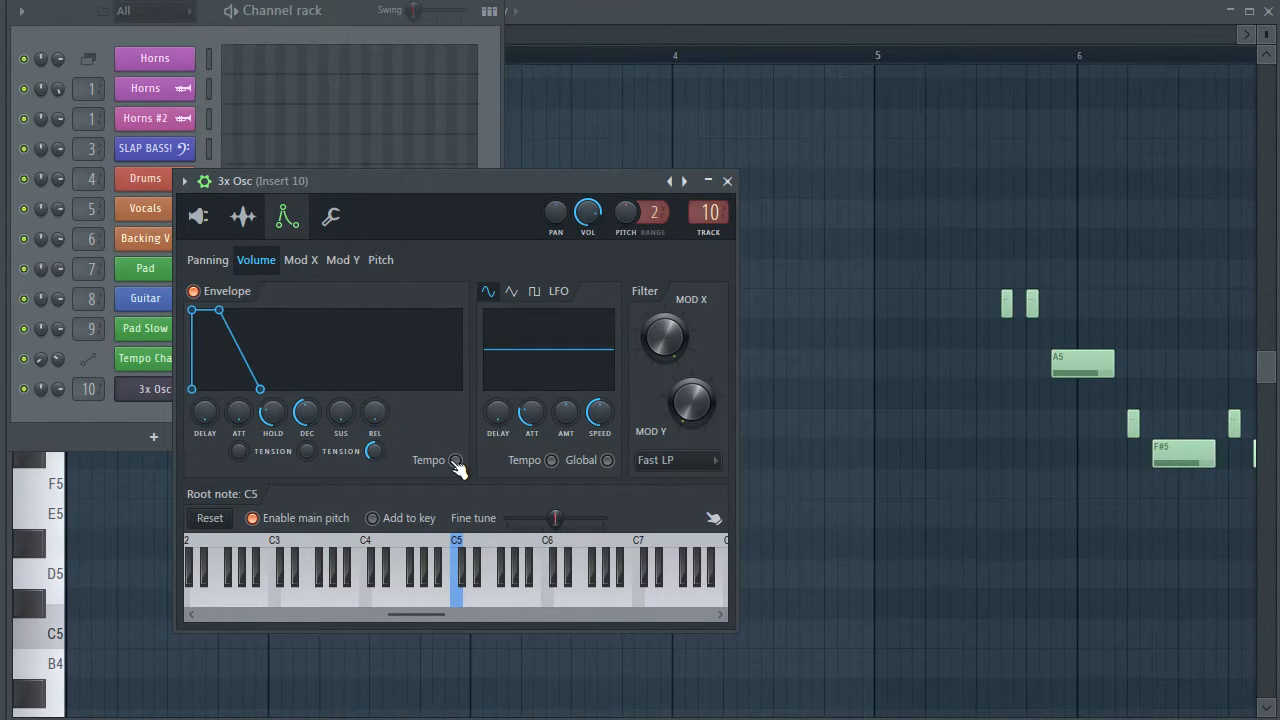
pyautogui.moveTo(275, 419); pyautogui.dragTo(318, 411)
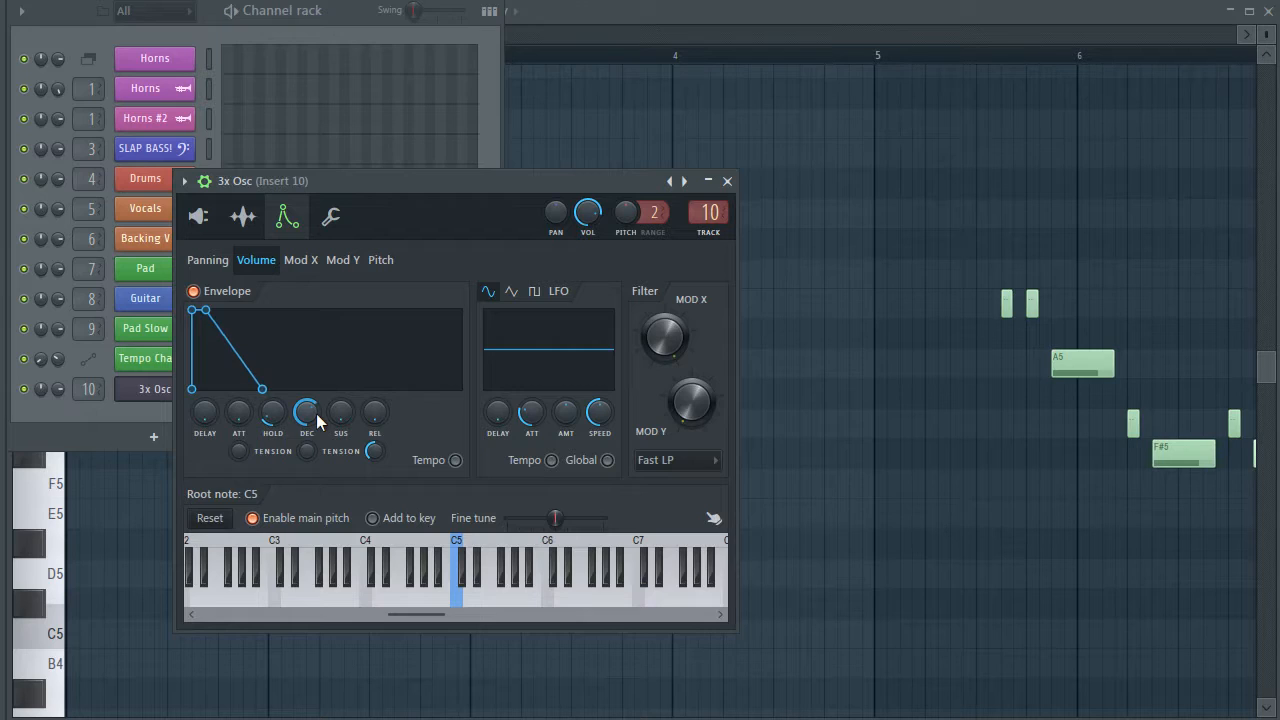
pyautogui.press('z')
pyautogui.moveTo(310, 421); pyautogui.dragTo(310, 444)
pyautogui.press('z')
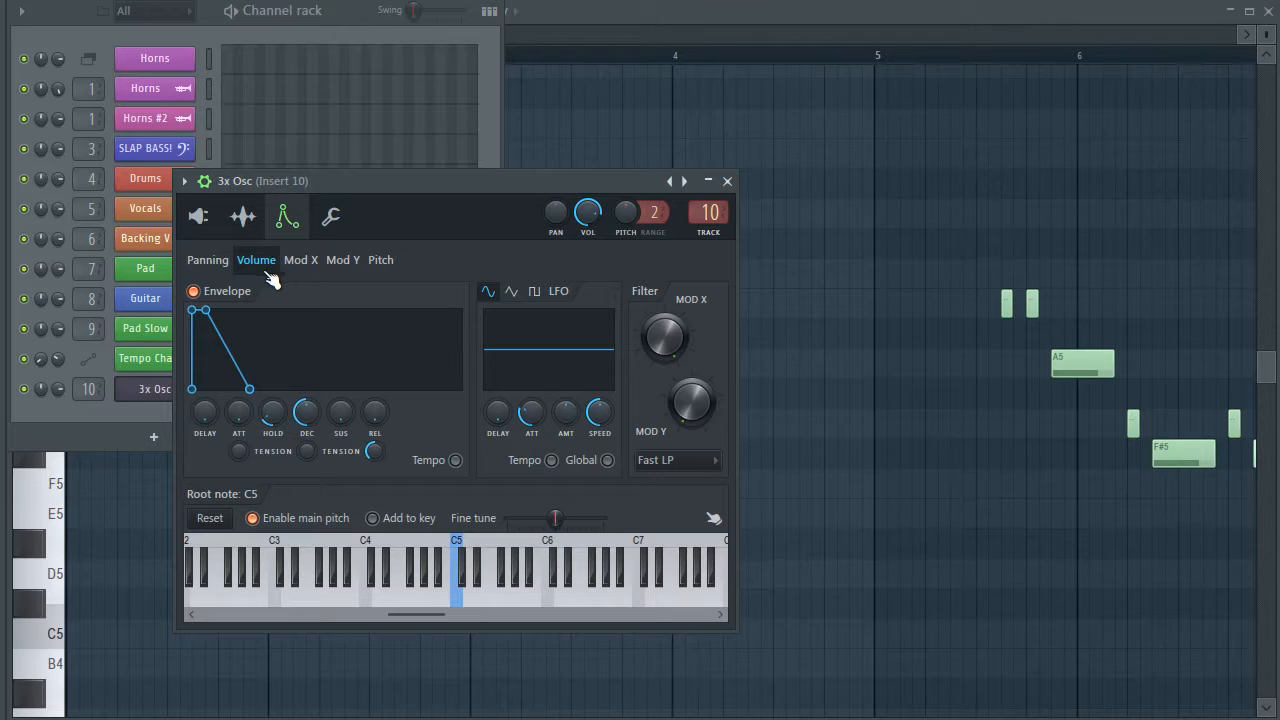
# Step: Enable the pitch envelope with zero attack, decay, sustain and release and a very short hold
pyautogui.click(382, 261)
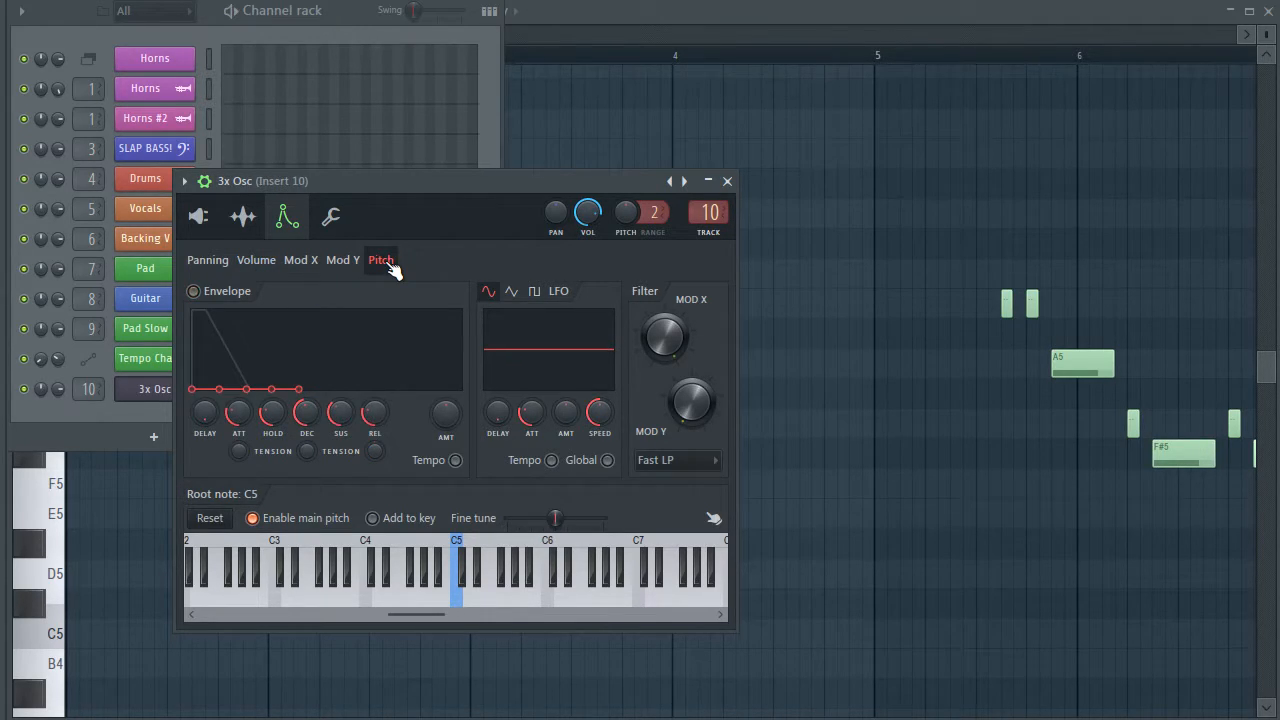
pyautogui.moveTo(241, 409); pyautogui.dragTo(273, 446)
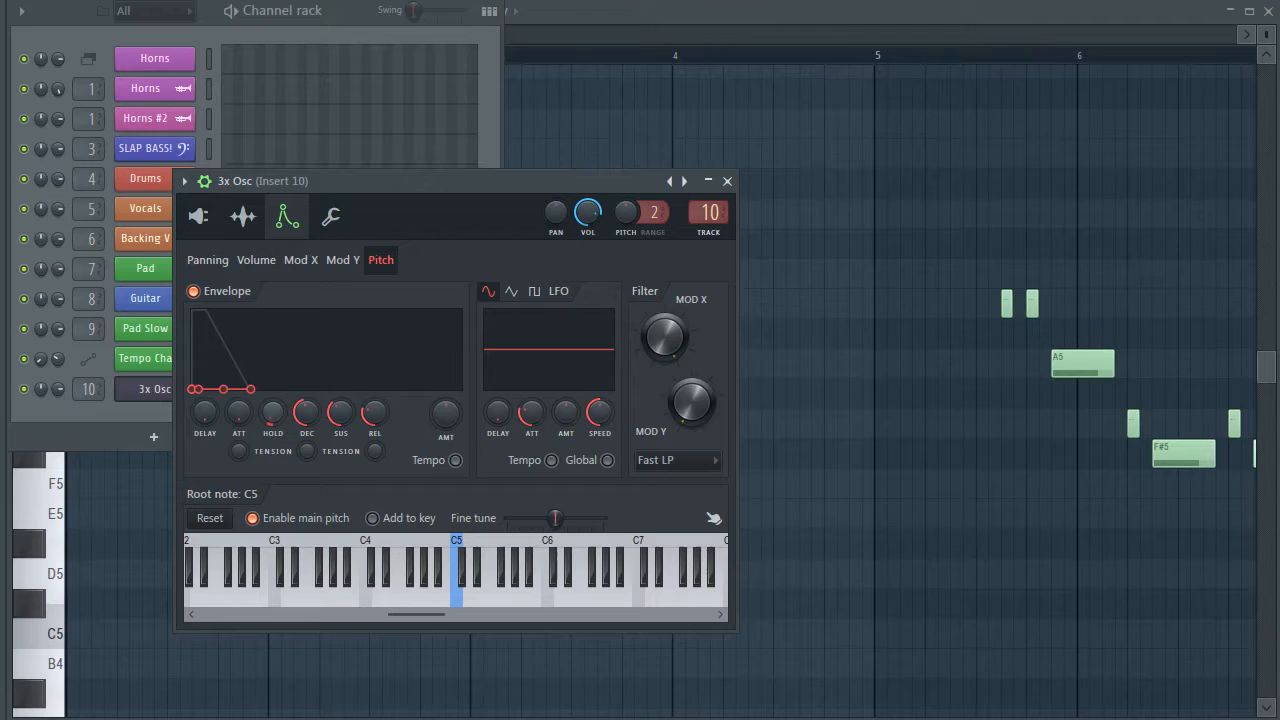
pyautogui.moveTo(306, 411); pyautogui.dragTo(374, 440)
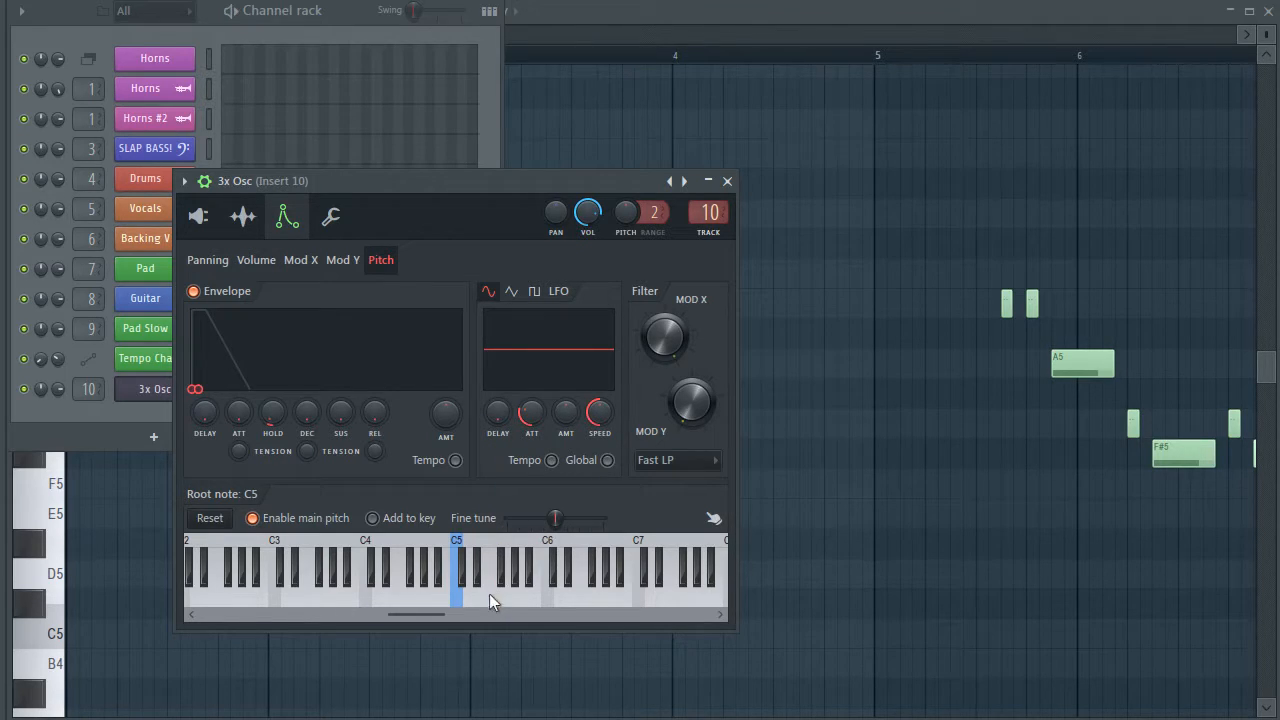
# Step: Set the pitch envelope's modulation amount to 0.75
pyautogui.click(517, 672)
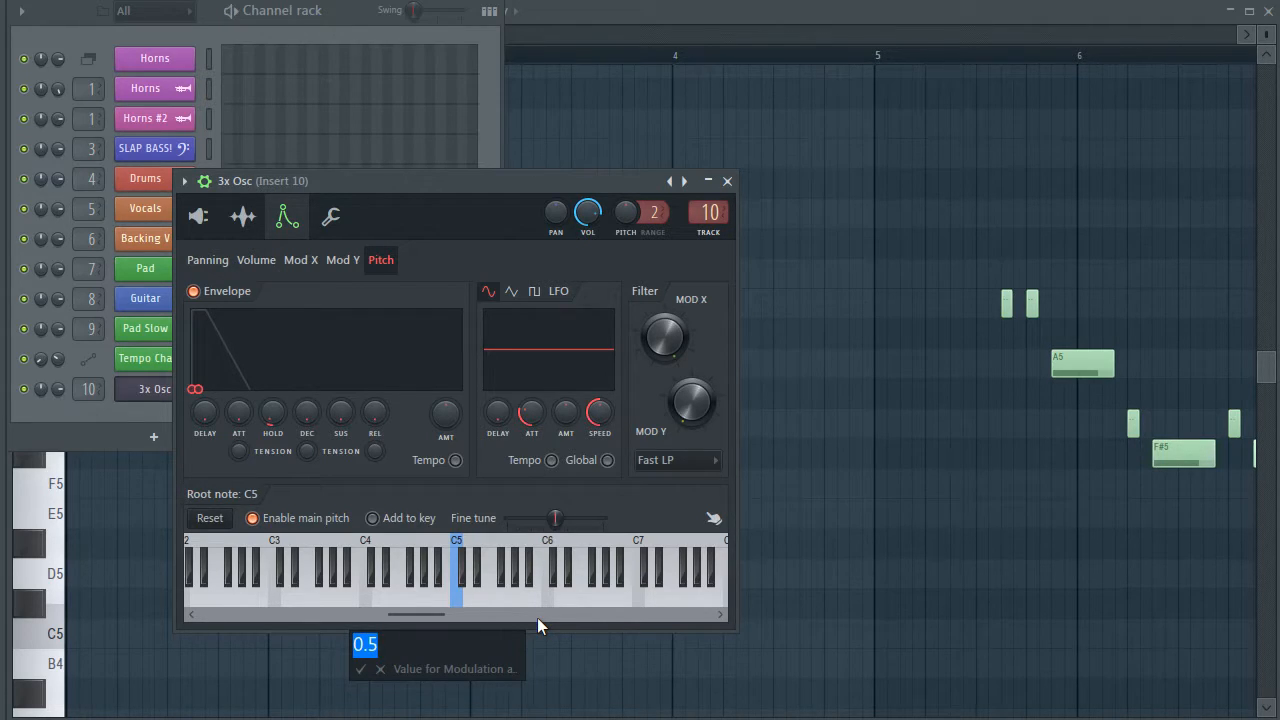
pyautogui.write('0.75')
pyautogui.press('Return')
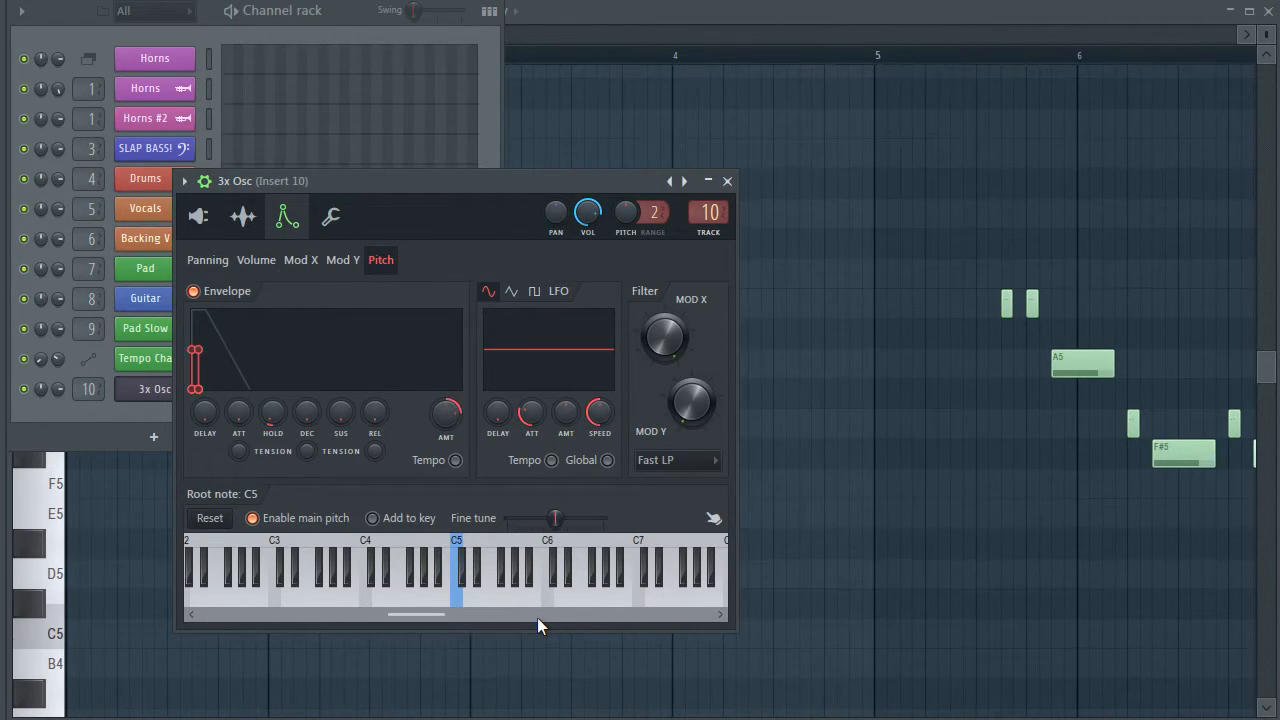
pyautogui.press('F6')
pyautogui.click(532, 489)
# Step: Fine-tune the pitch envelope's hold to a very short time while auditioning C5, and add a slight, fast pitch LFO with a short delay
pyautogui.moveTo(272, 411); pyautogui.dragTo(272, 385)
pyautogui.press('q')
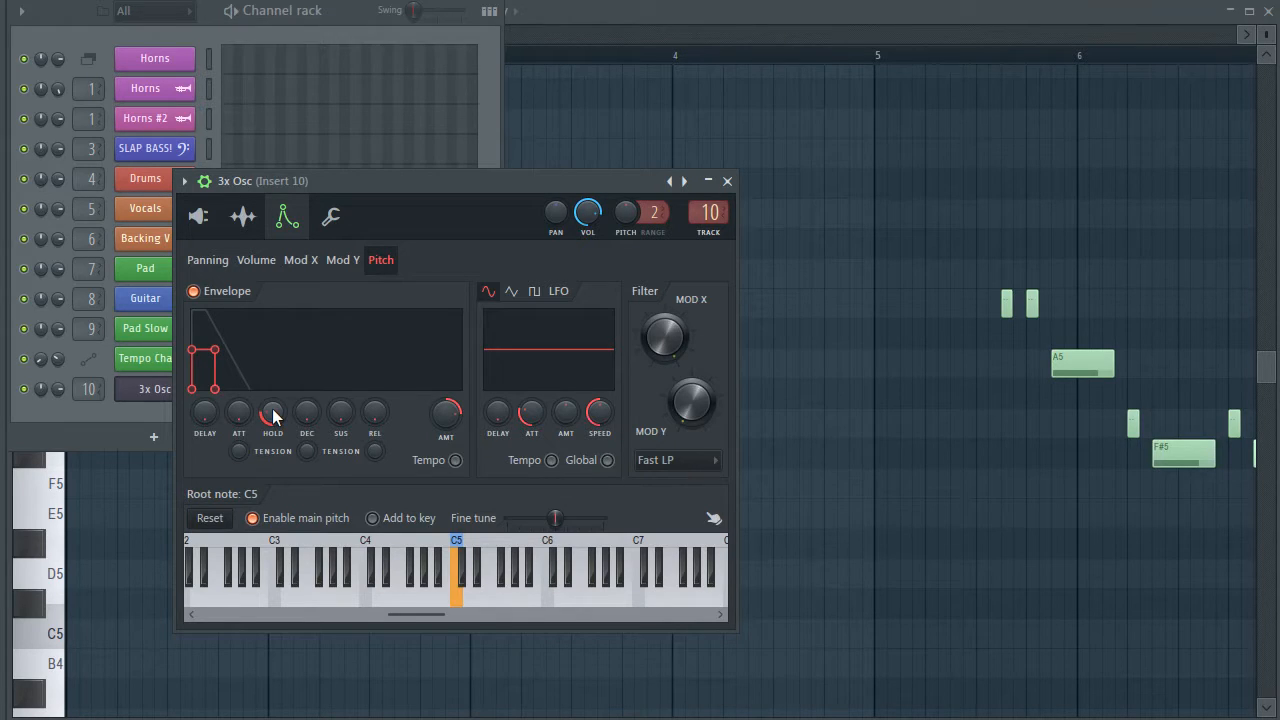
pyautogui.moveTo(274, 418); pyautogui.dragTo(274, 446)
pyautogui.press('q')
pyautogui.moveTo(270, 411); pyautogui.dragTo(270, 401)
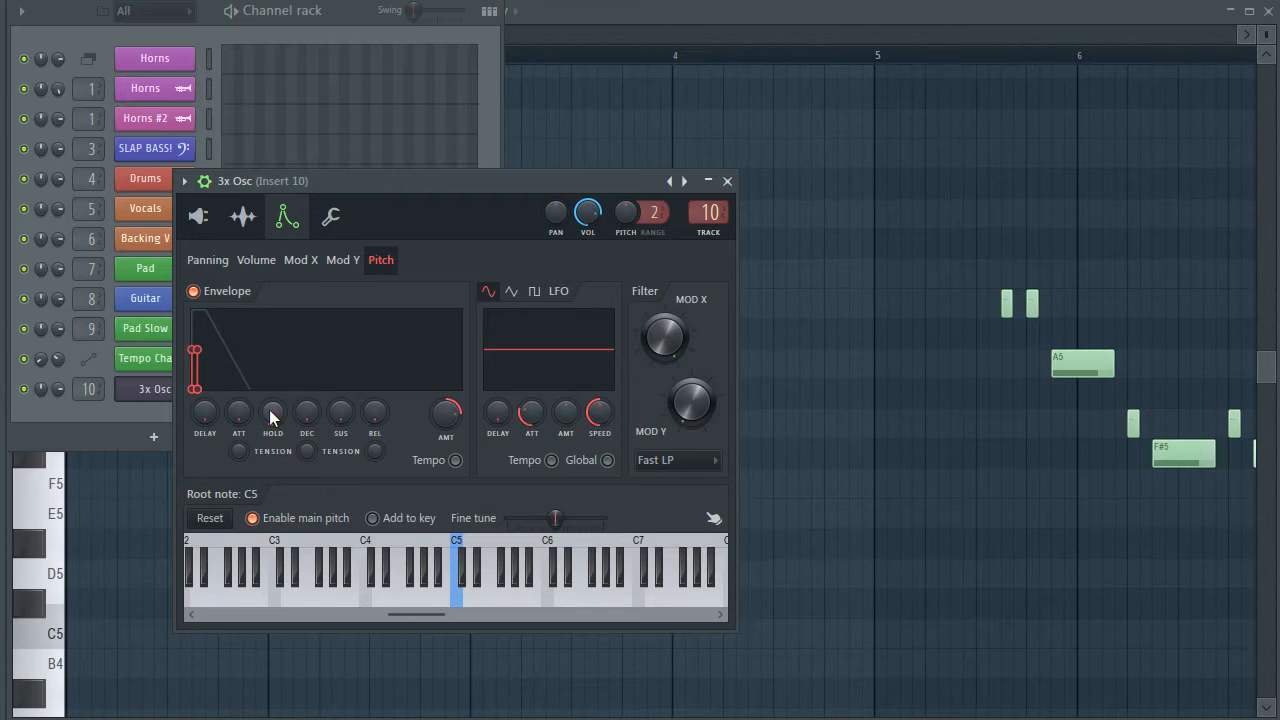
pyautogui.press('q')
pyautogui.press('q')
pyautogui.moveTo(497, 411); pyautogui.dragTo(497, 392)
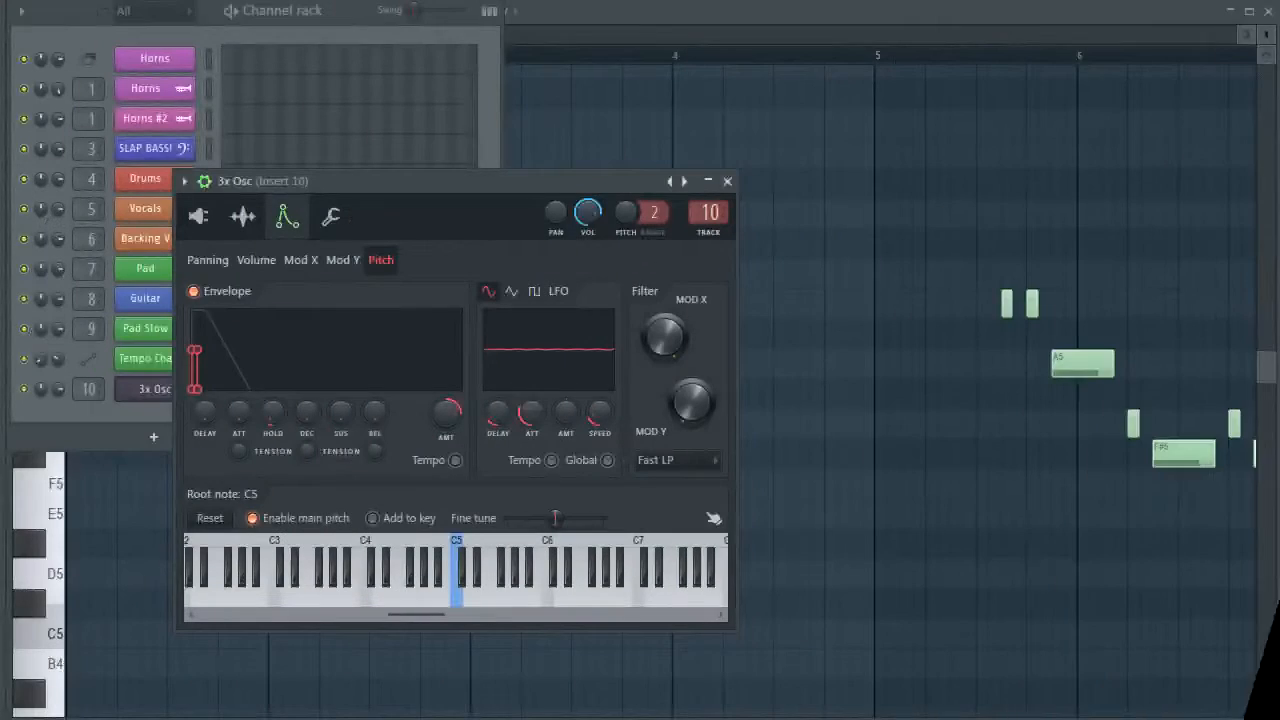
# Step: Load Fruity delay 2 in the first effect slot of Insert 10, and adjust its input and feedback volumes while auditioning
pyautogui.press('F9')
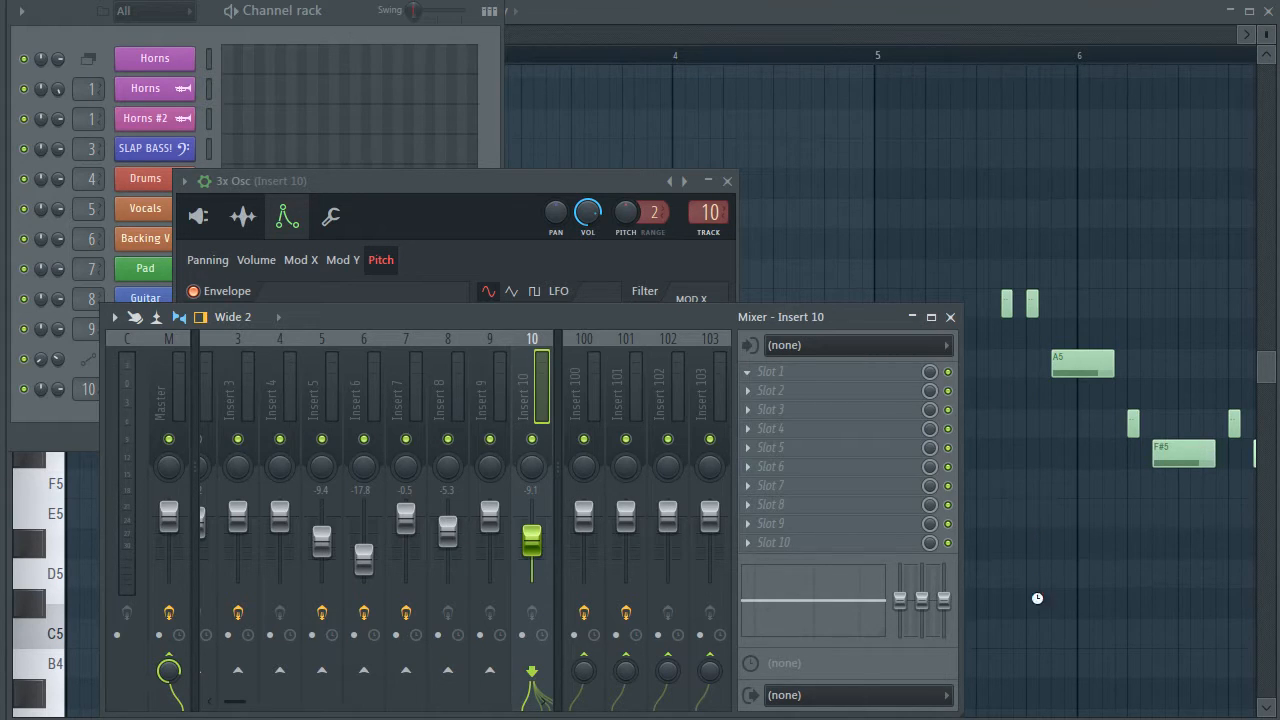
pyautogui.moveTo(280, 250); pyautogui.dragTo(342, 347)
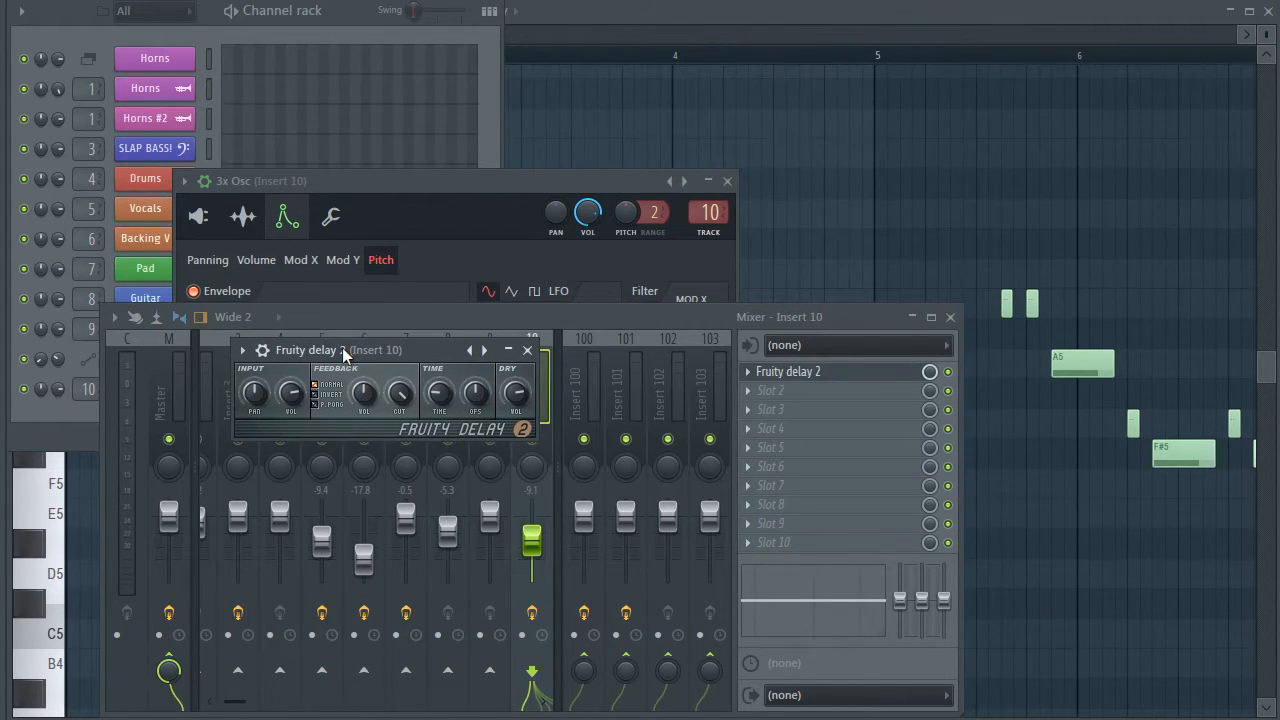
pyautogui.moveTo(290, 393); pyautogui.dragTo(290, 411)
pyautogui.press('space')
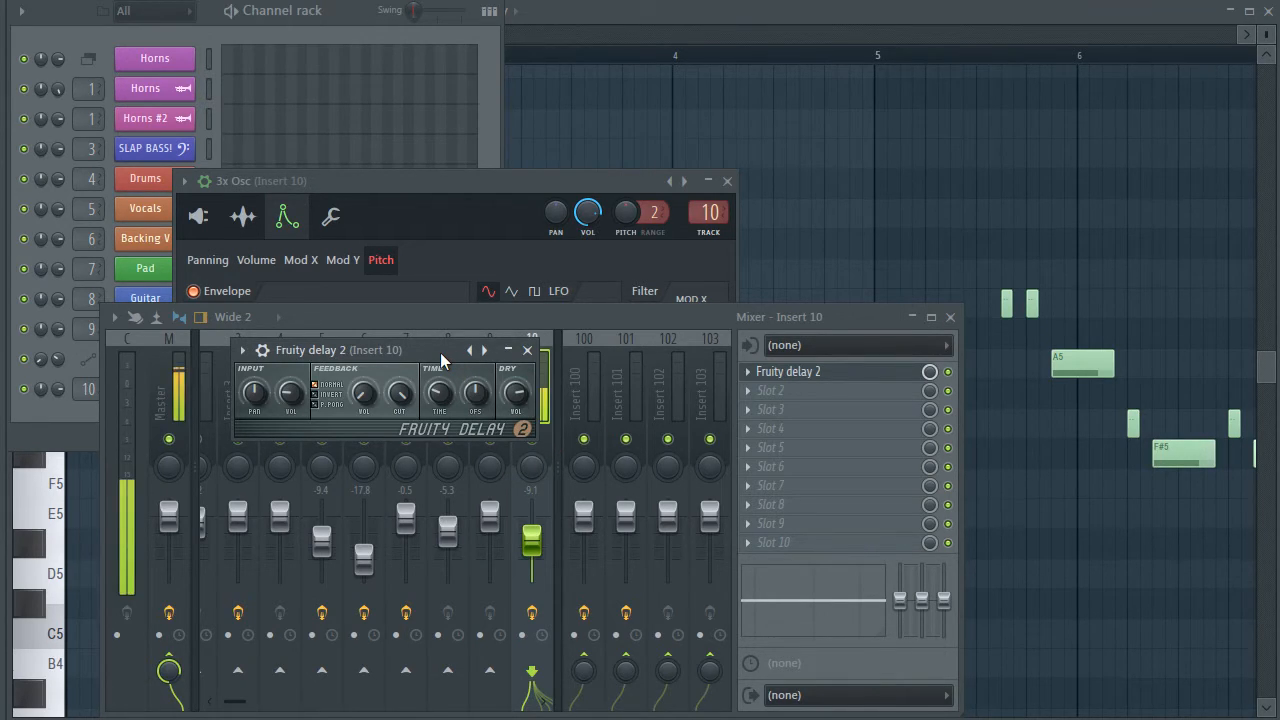
pyautogui.moveTo(284, 398); pyautogui.dragTo(284, 382)
pyautogui.press('space')
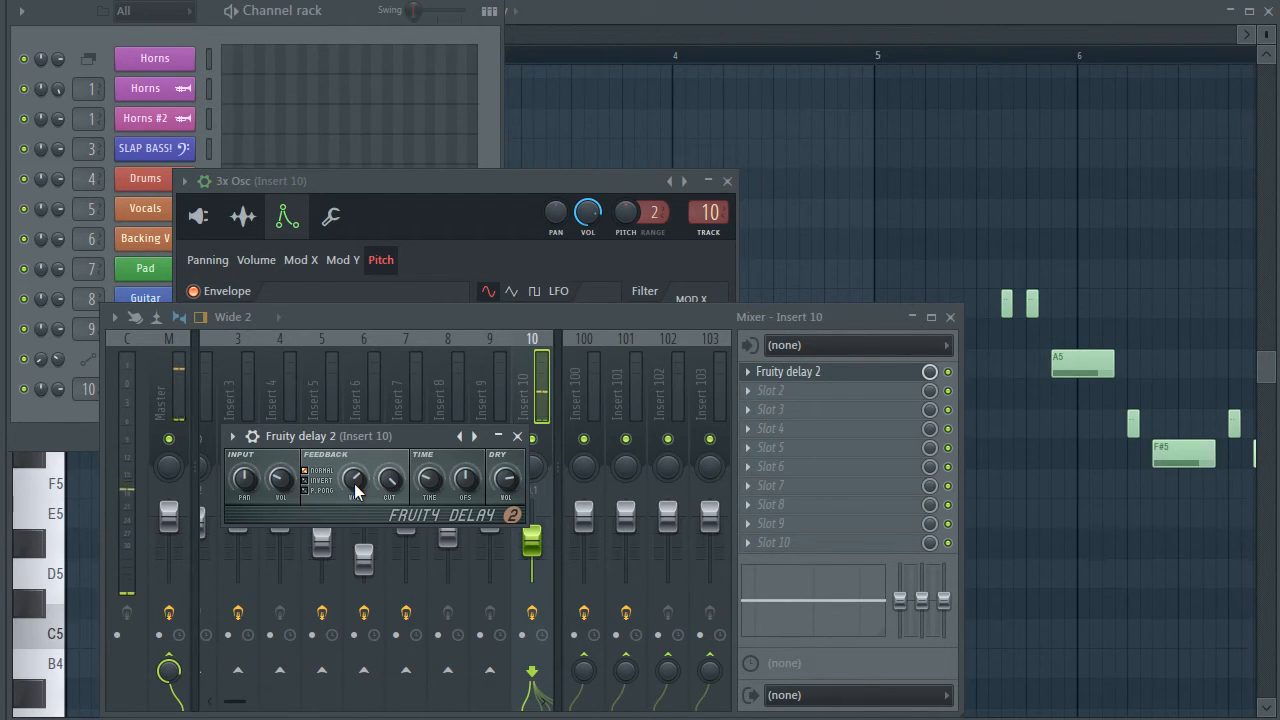
pyautogui.moveTo(357, 488); pyautogui.dragTo(357, 508)
# Step: Copy all Vocals notes into the 3x Osc piano roll of a new pattern, and deselect them
pyautogui.moveTo(490, 312); pyautogui.dragTo(500, 718)
pyautogui.rightClick(822, 574)
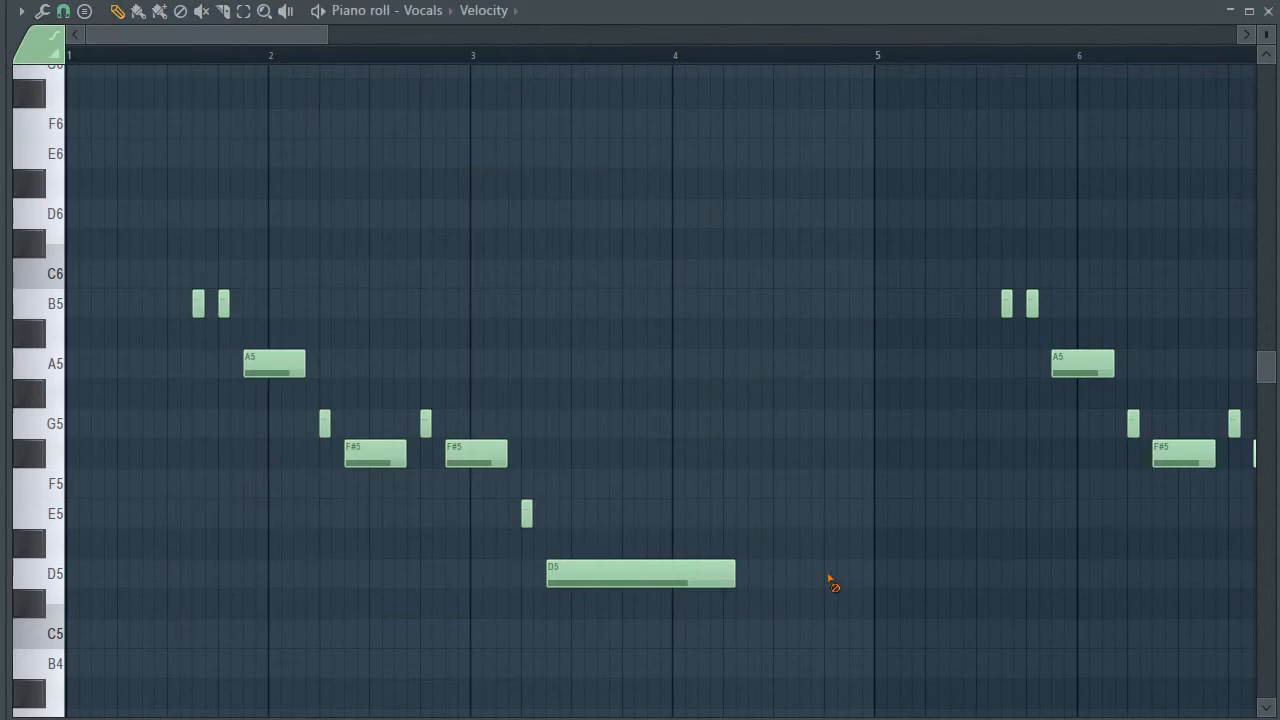
pyautogui.hotkey('ctrl', 'a')
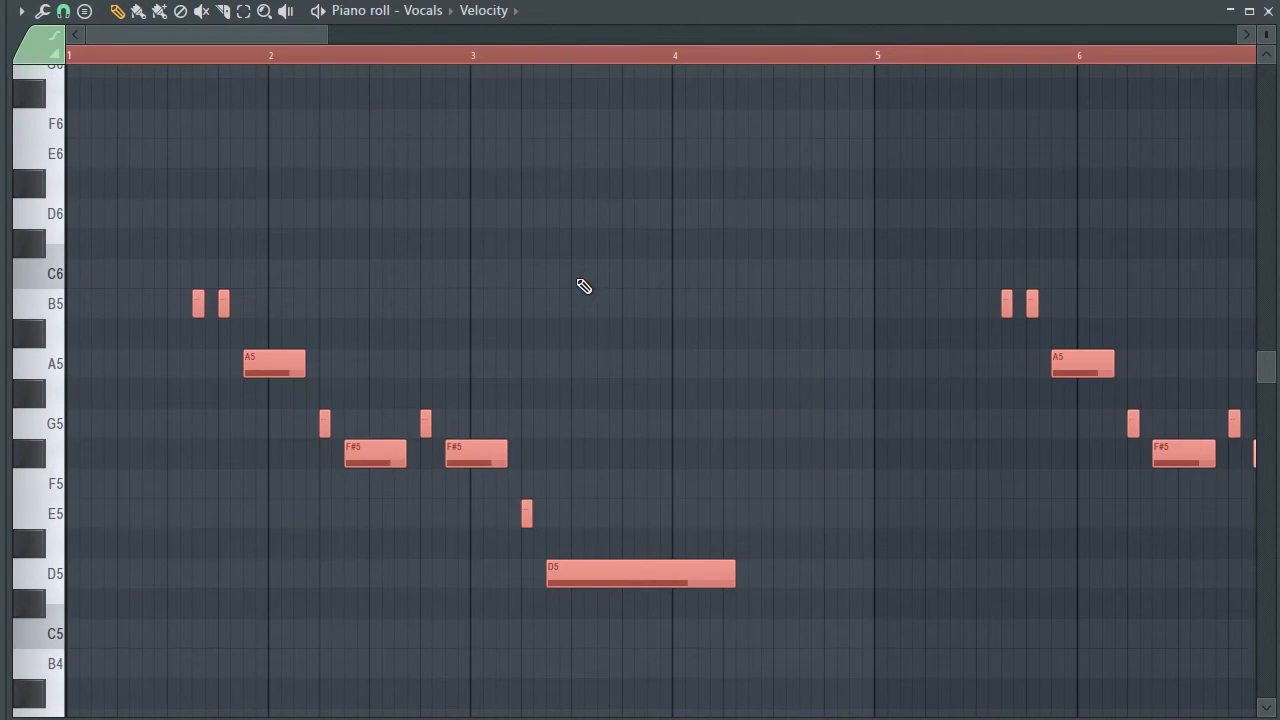
pyautogui.hotkey('ctrl', 'c')
pyautogui.press('F4')
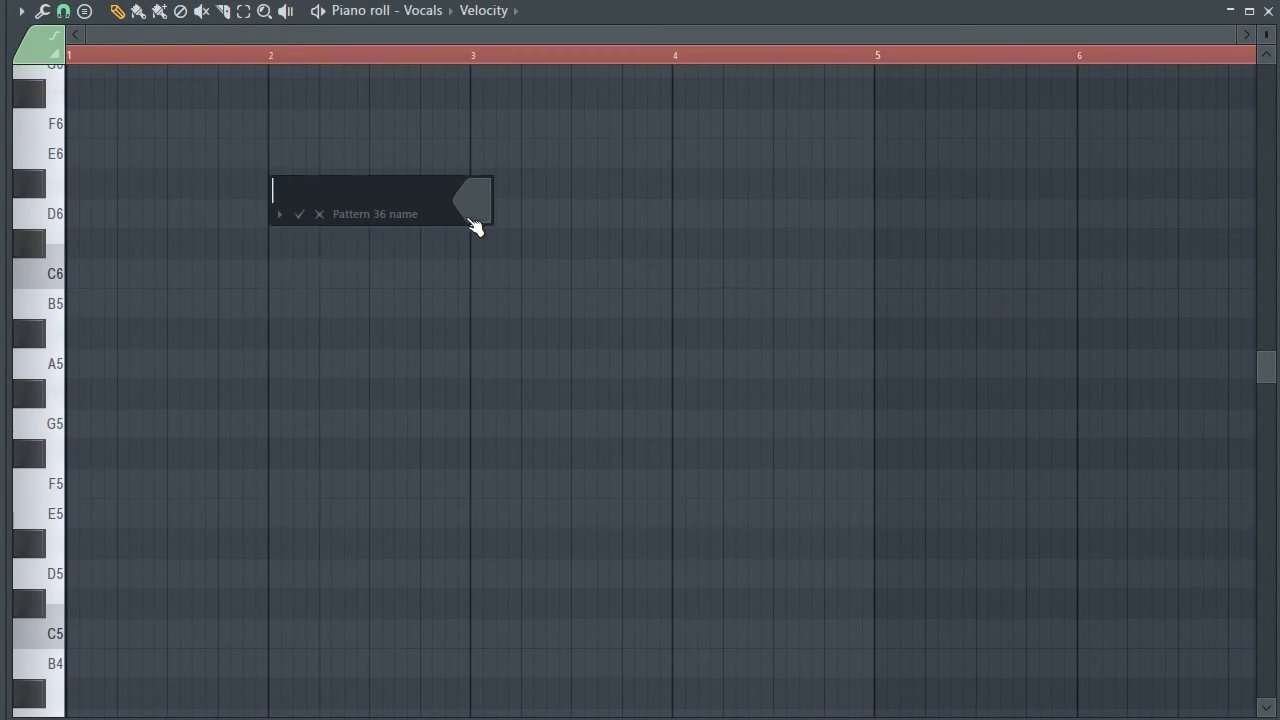
pyautogui.press('Return')
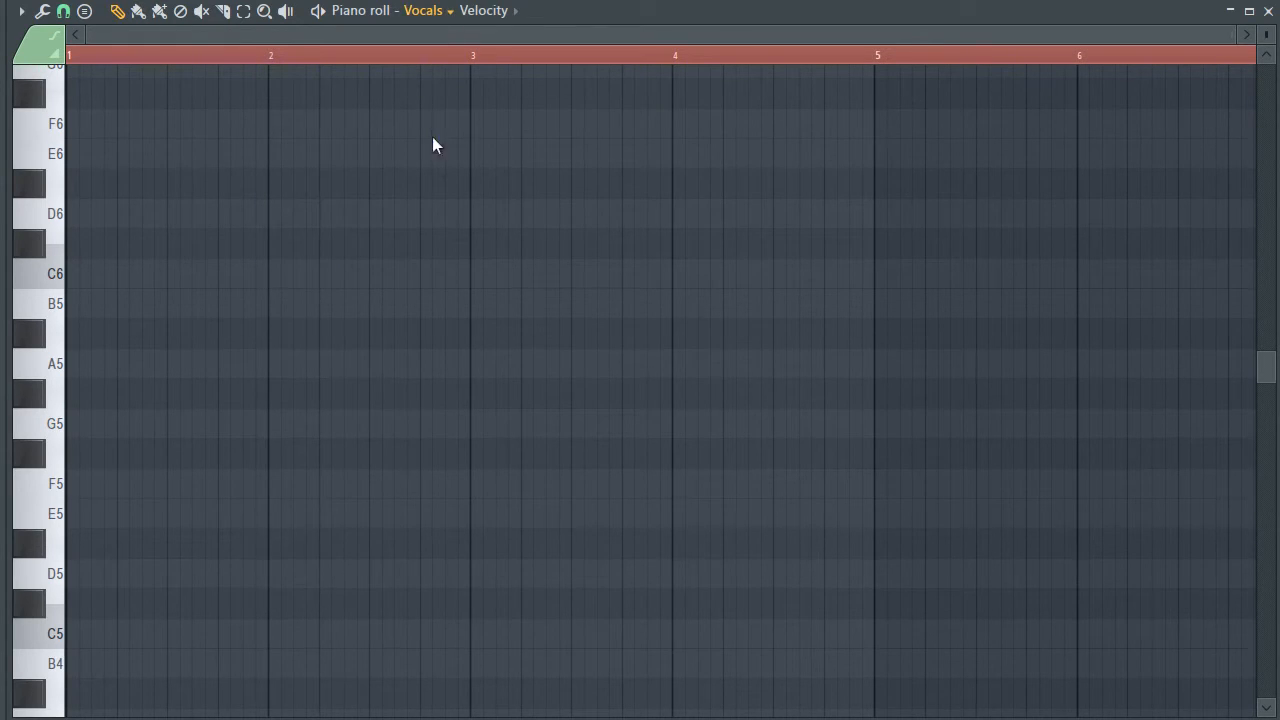
pyautogui.hotkey('ctrl', 'v')
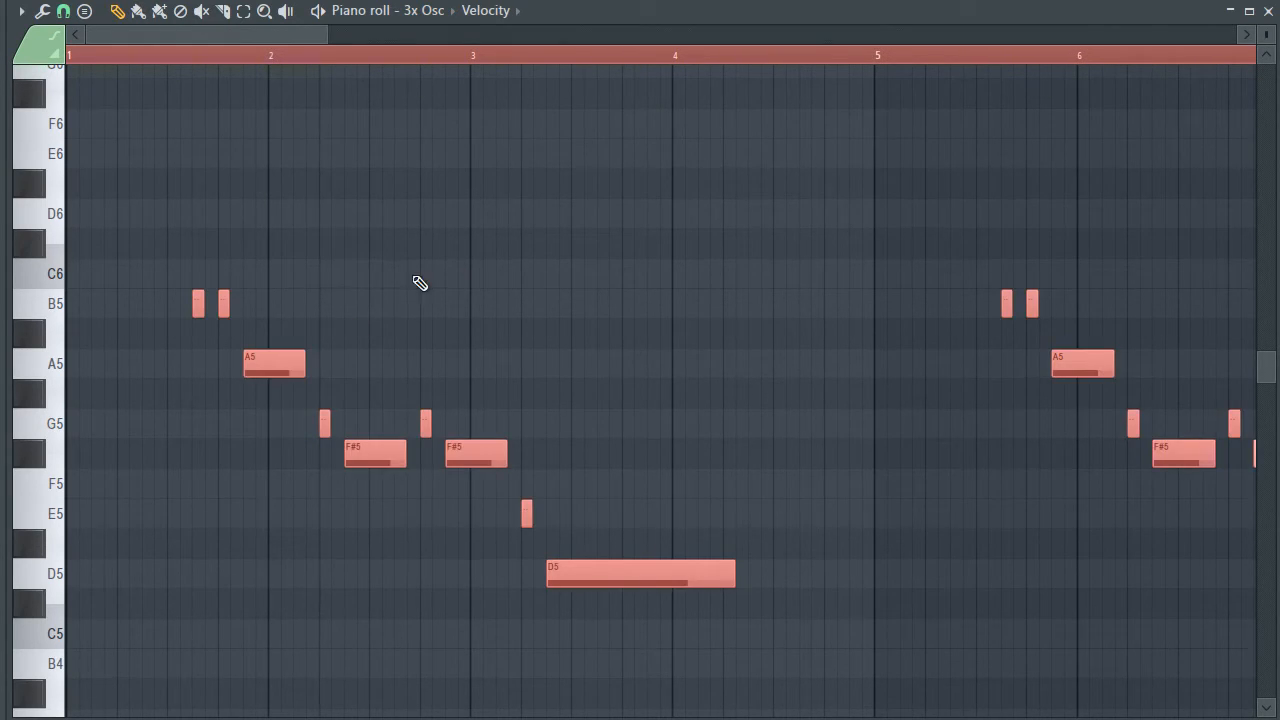
pyautogui.hotkey('ctrl', 'd')
# Step: Play the 3x Osc melody to check its sound, and bring up the playlist
pyautogui.press('F5')
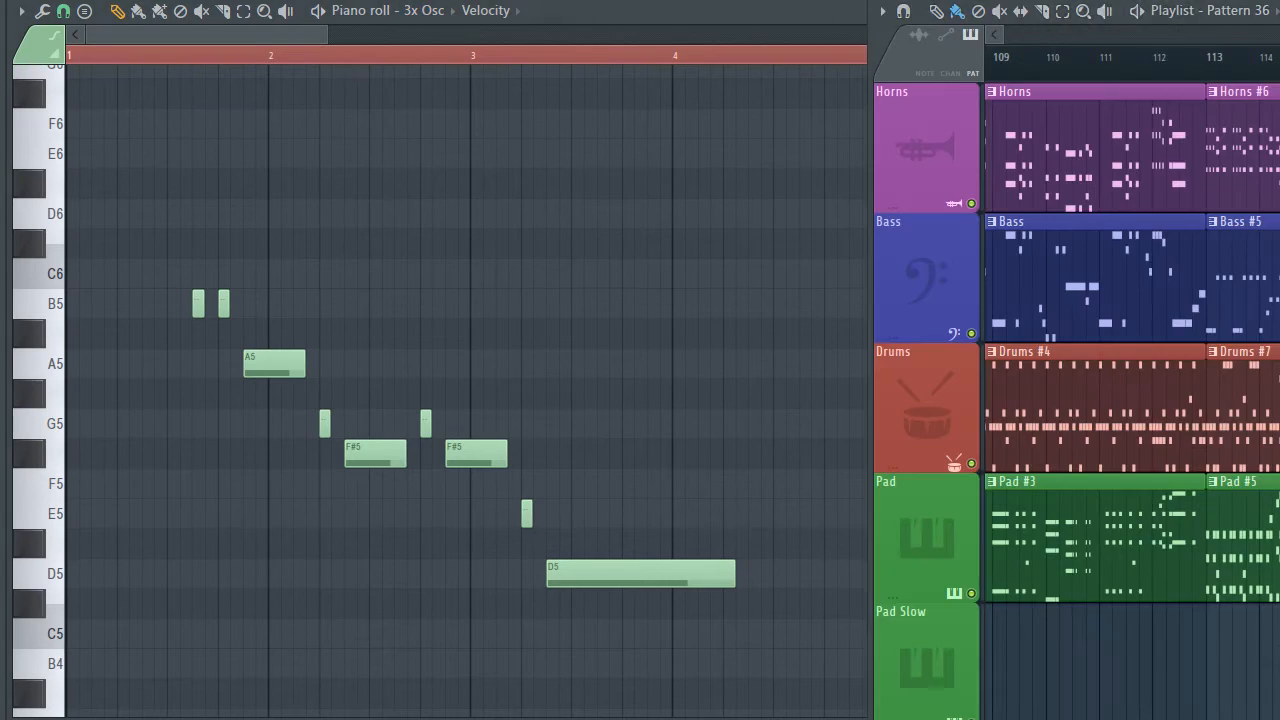
pyautogui.press('F5')
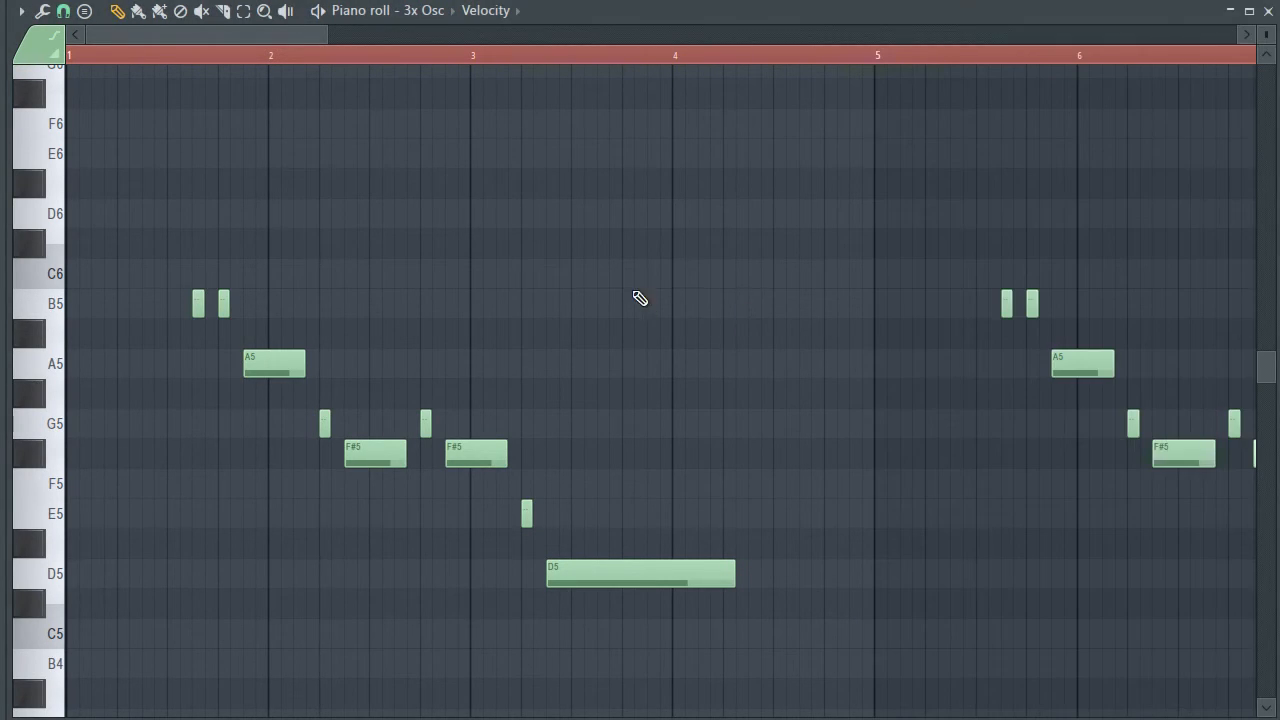
pyautogui.press('space')
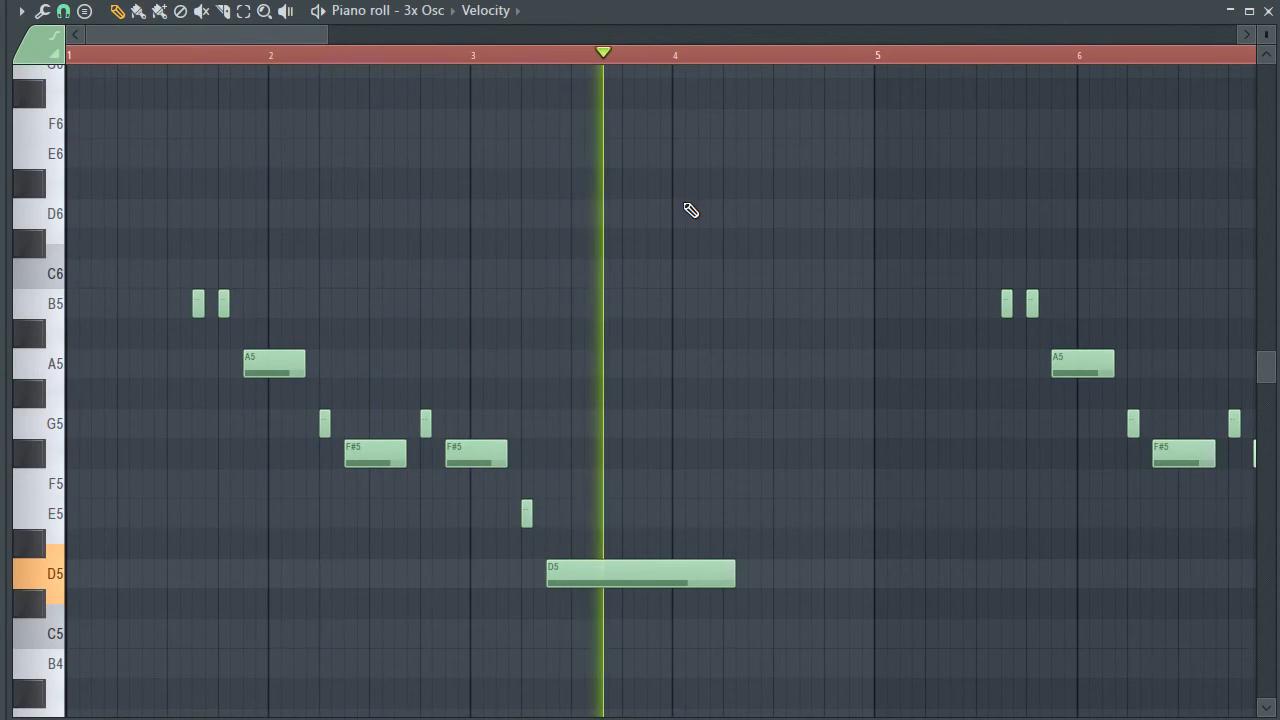
pyautogui.press('space')
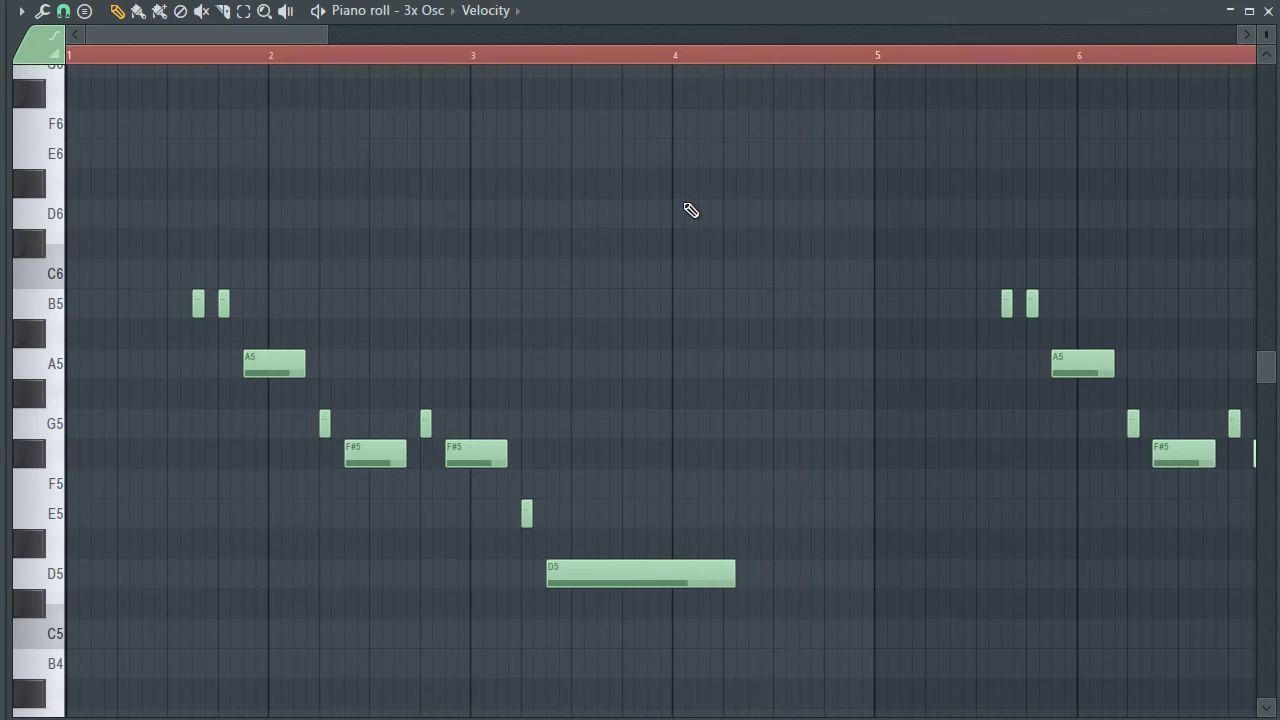
pyautogui.press('F5')
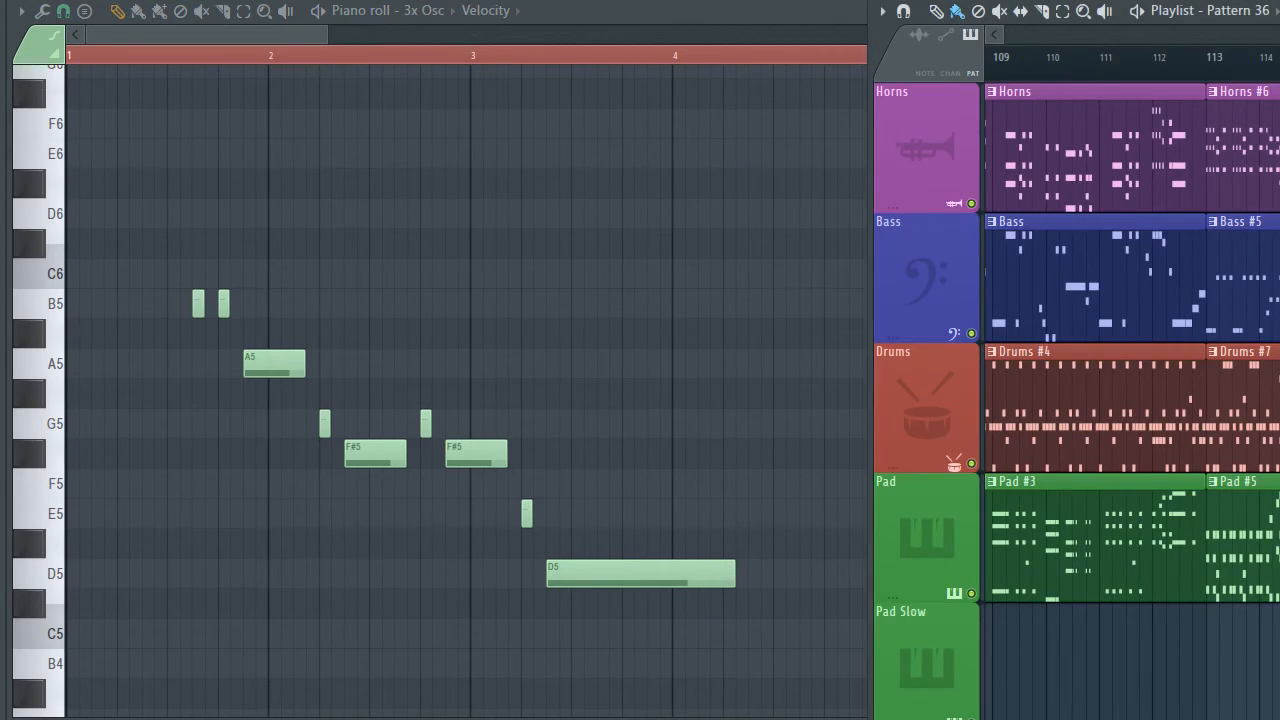